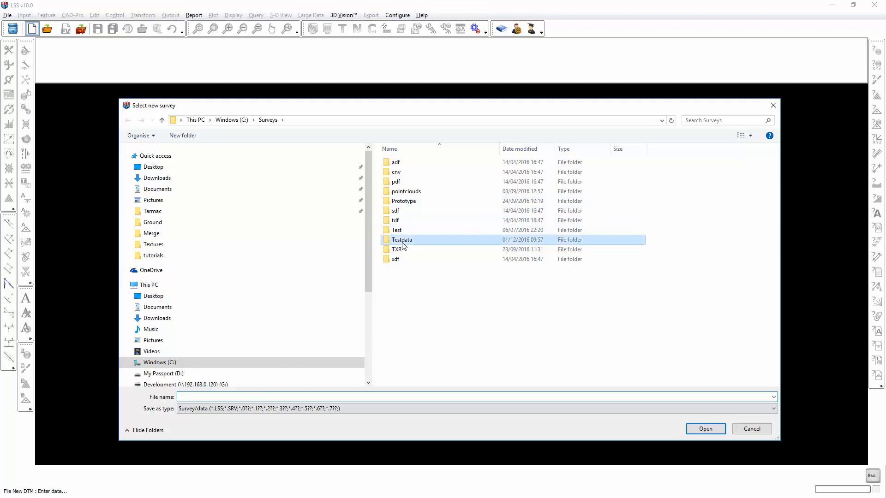
# - Create a new DTM survey from Elevation Example.001 in the Example Elevation data folder, keeping the prototype settings
pyautogui.doubleClick(414, 212)
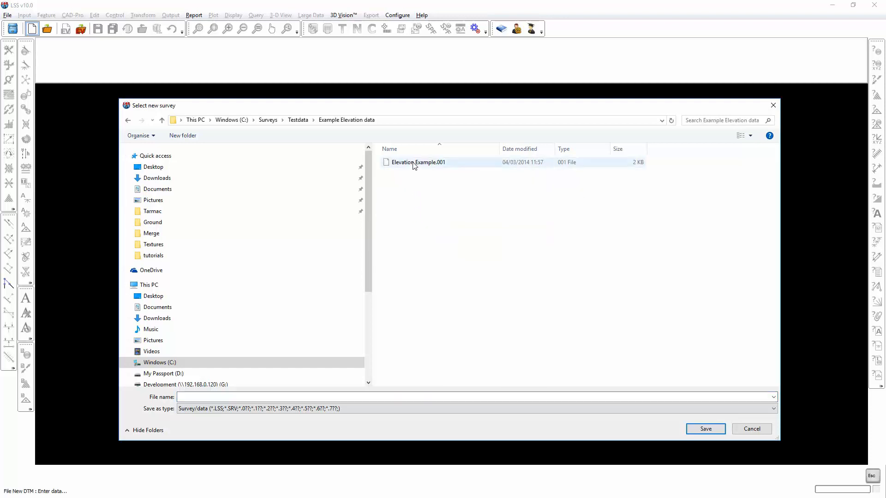
pyautogui.doubleClick(414, 162)
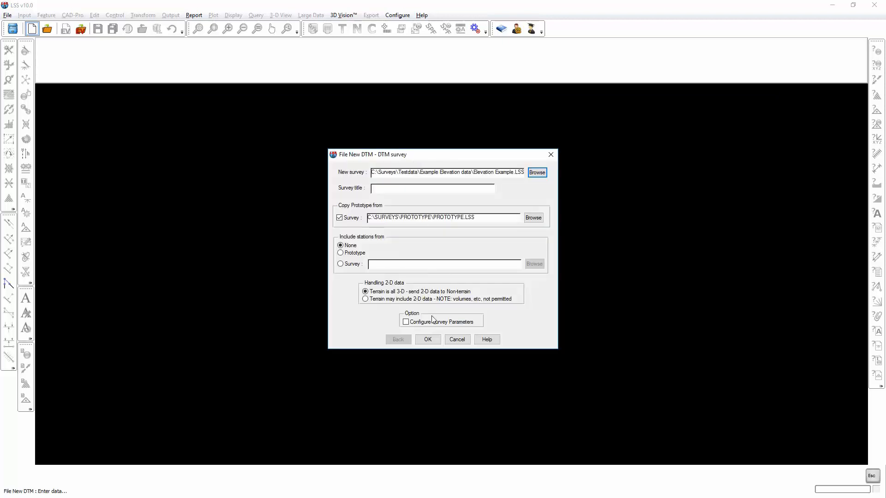
pyautogui.click(428, 339)
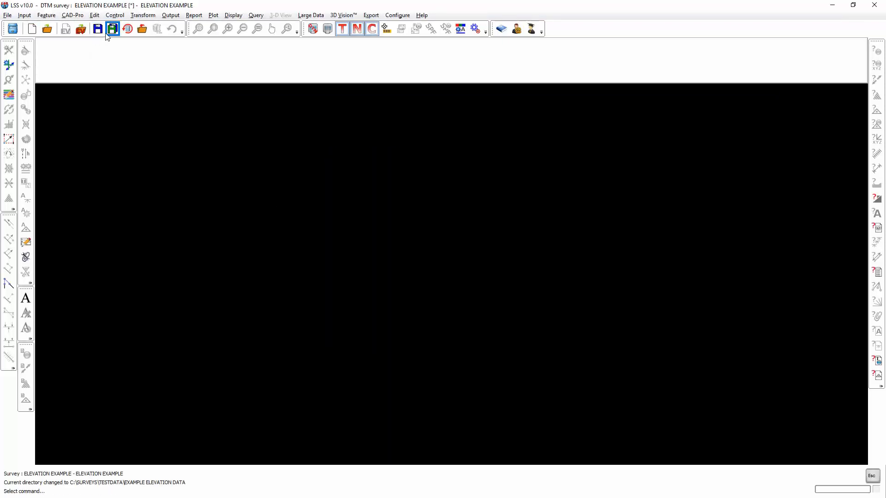
# - Open the survey's load settings and examine the STN1 and STN2 set-up records and the BS, "." and -EL codes in load file 001
pyautogui.click(24, 15)
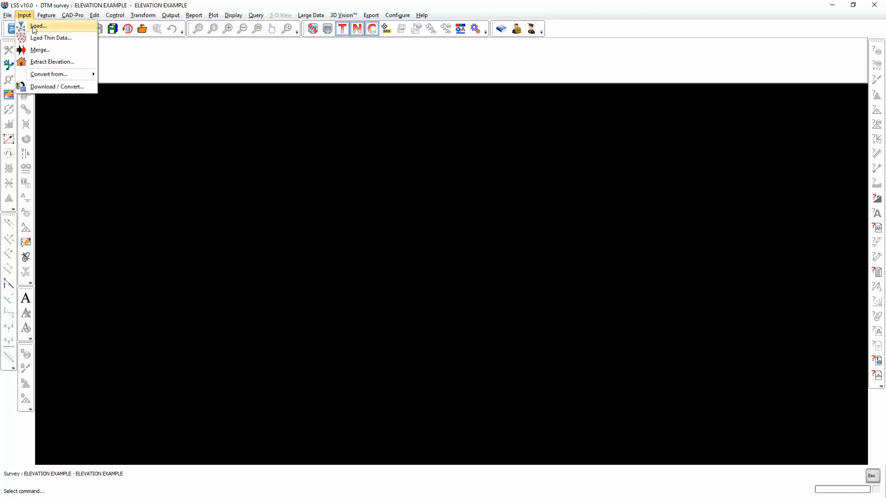
pyautogui.click(36, 27)
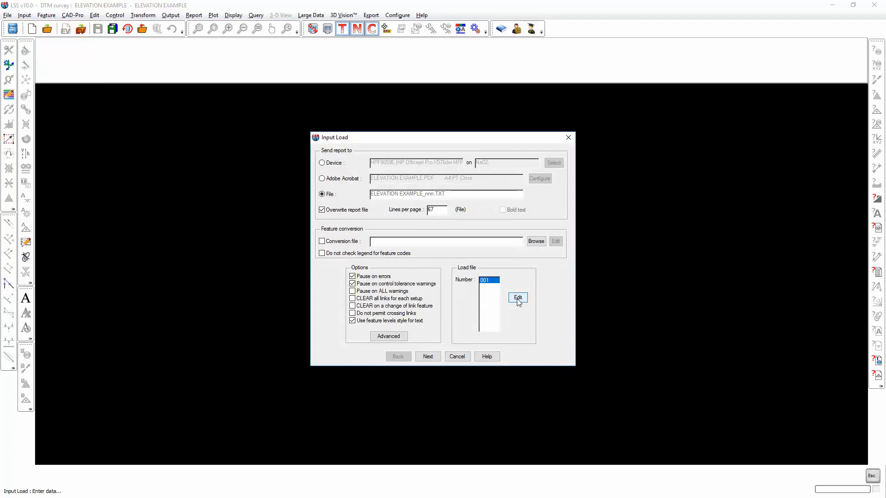
pyautogui.click(517, 298)
pyautogui.moveTo(15, 67); pyautogui.dragTo(29, 68)
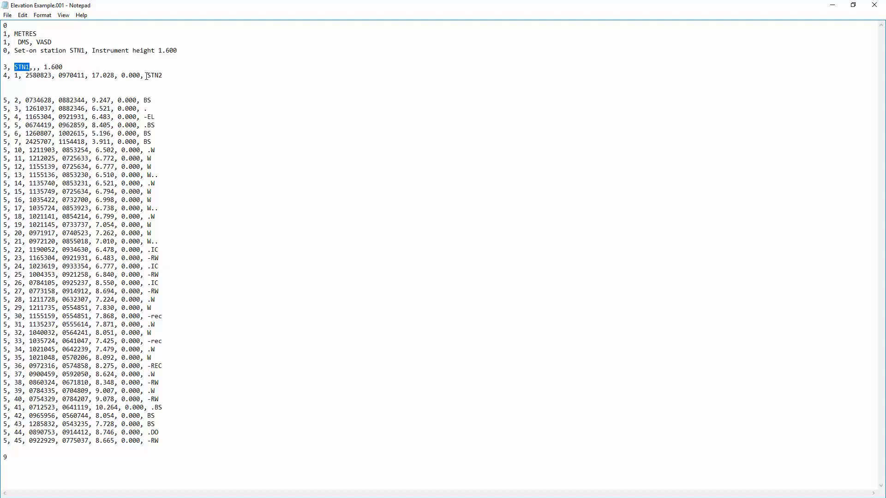
pyautogui.moveTo(147, 76); pyautogui.dragTo(163, 75)
pyautogui.doubleClick(145, 100)
pyautogui.doubleClick(145, 109)
pyautogui.doubleClick(149, 117)
pyautogui.click(874, 5)
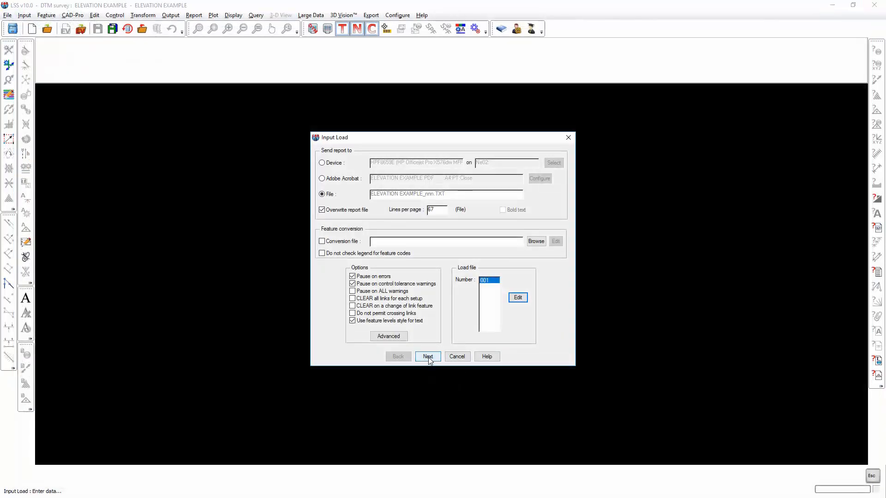
# - Turn off pausing on errors and on control tolerance warnings, and proceed with load file 001
pyautogui.click(364, 276)
pyautogui.click(364, 284)
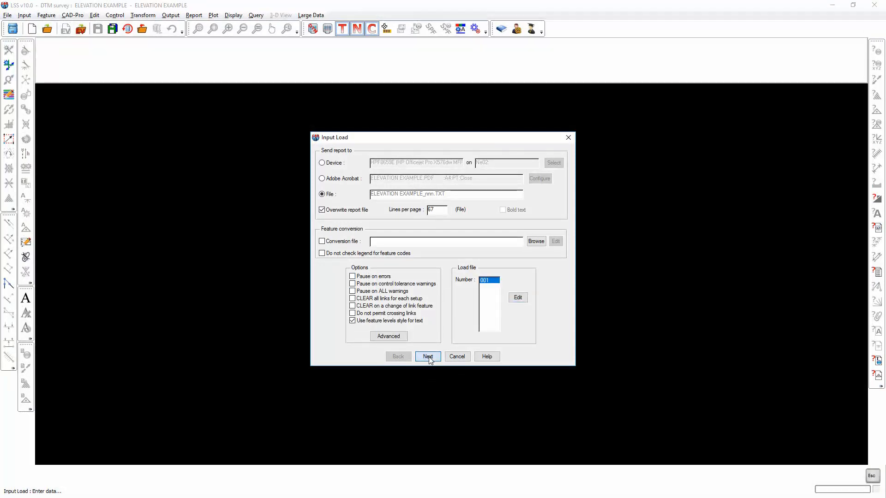
pyautogui.click(428, 357)
# - Load file 001 into the DTM, allowing no more feature code conversion requests
pyautogui.click(433, 300)
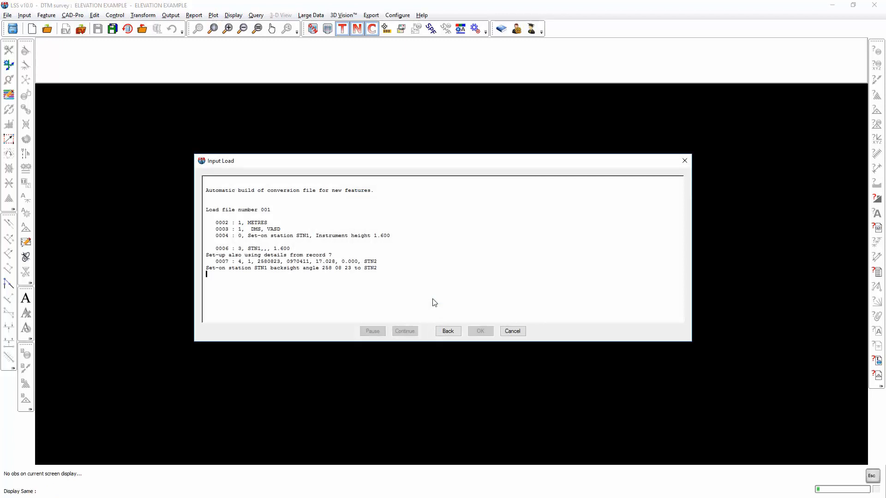
pyautogui.click(400, 283)
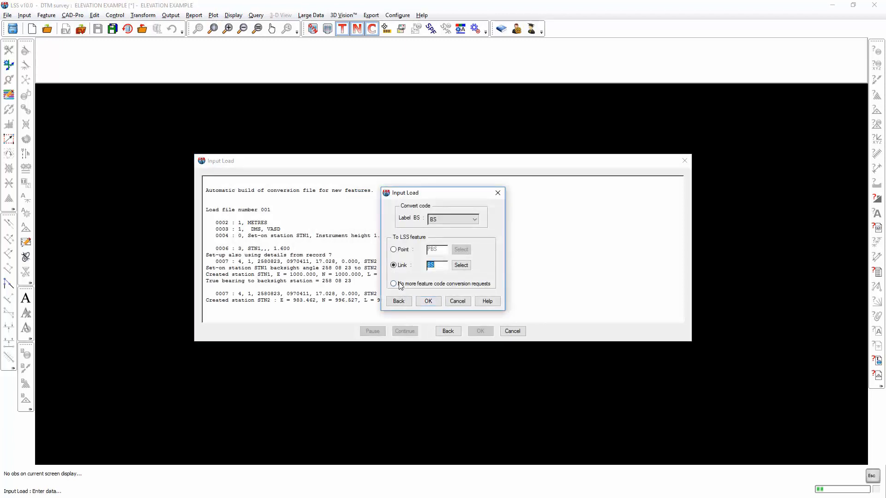
pyautogui.click(428, 301)
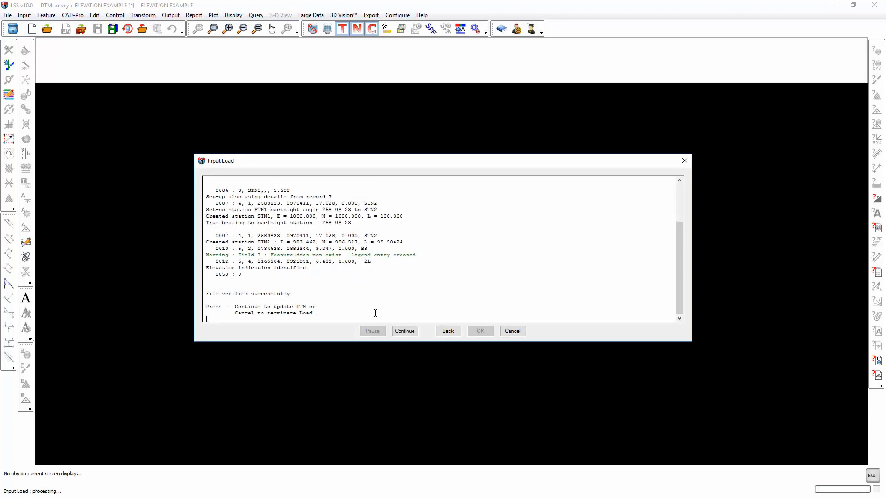
pyautogui.click(405, 332)
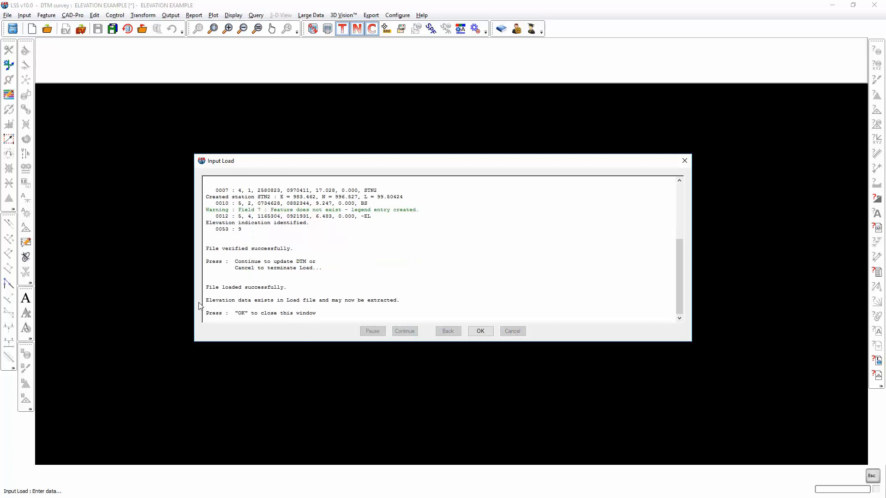
# - Review the elevation data message in the load report and the plan behind it, and close the report to go on to elevation extraction
pyautogui.moveTo(208, 302); pyautogui.dragTo(407, 301)
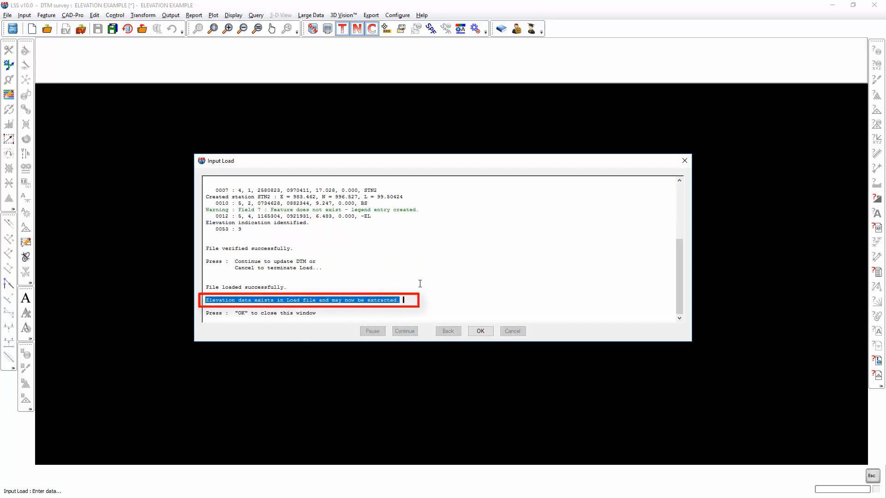
pyautogui.moveTo(429, 166); pyautogui.dragTo(437, 375)
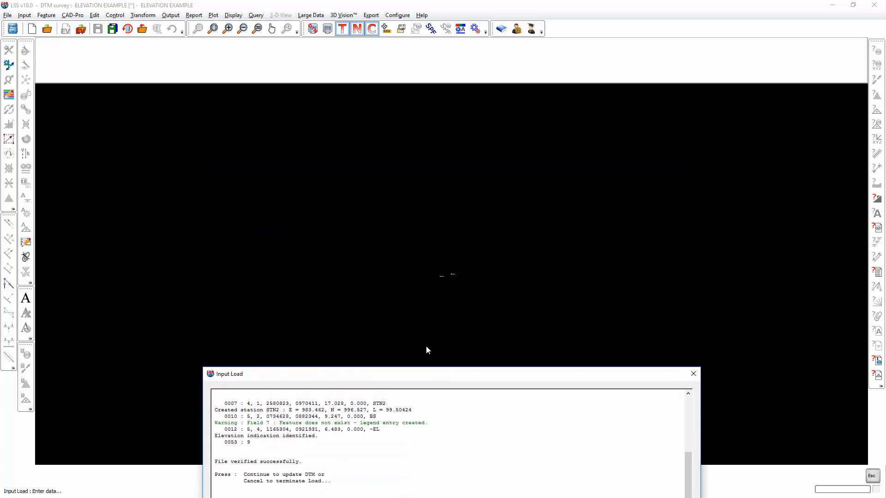
pyautogui.moveTo(420, 375); pyautogui.dragTo(340, 154)
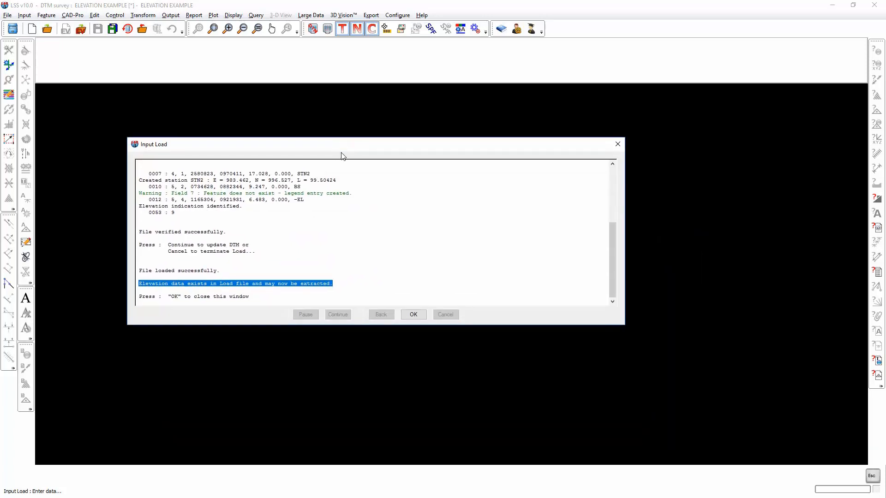
pyautogui.click(414, 315)
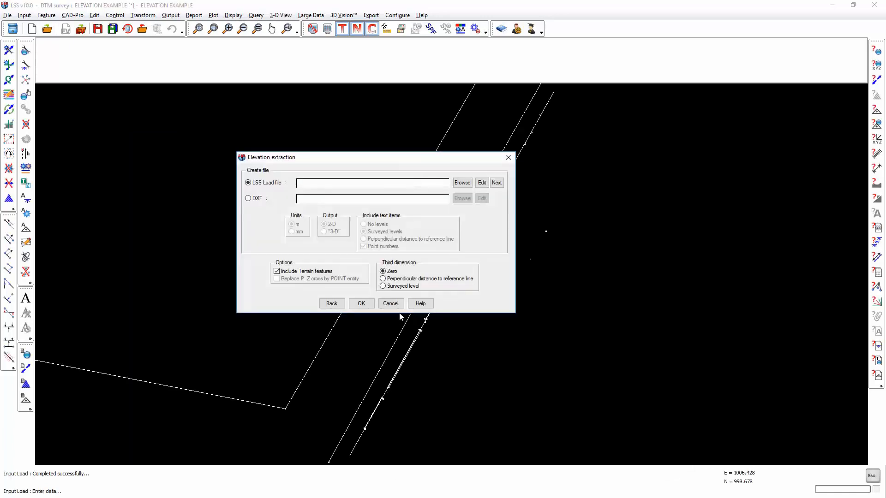
# - Reveal the plan behind the elevation extraction settings and set the output to an LSS load file named elev1
pyautogui.moveTo(349, 162); pyautogui.dragTo(644, 287)
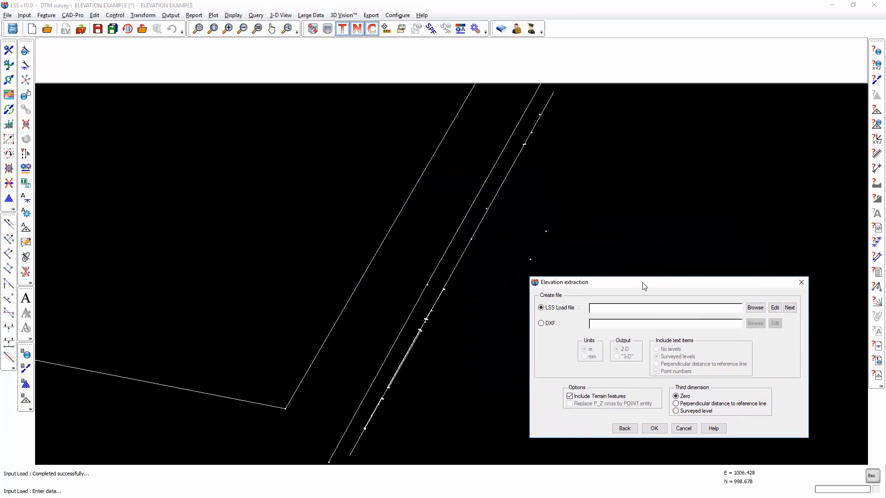
pyautogui.moveTo(644, 286); pyautogui.dragTo(641, 277)
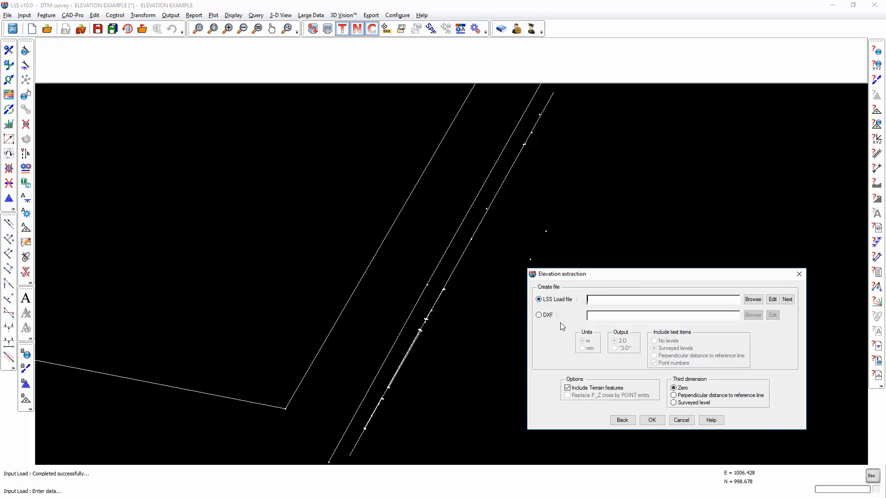
pyautogui.click(547, 316)
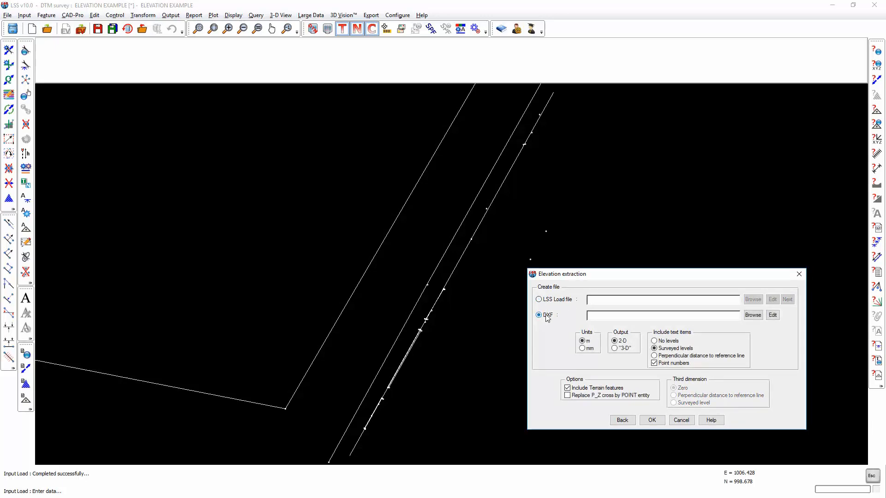
pyautogui.click(546, 301)
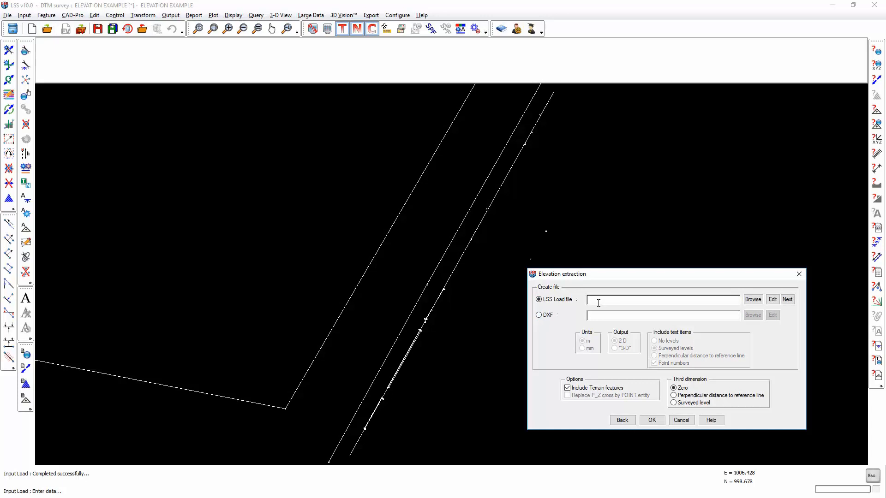
pyautogui.write('elev1')
# - Use the perpendicular distance to reference line as the third dimension and accept the extraction output settings
pyautogui.click(738, 399)
pyautogui.click(651, 421)
pyautogui.click(652, 420)
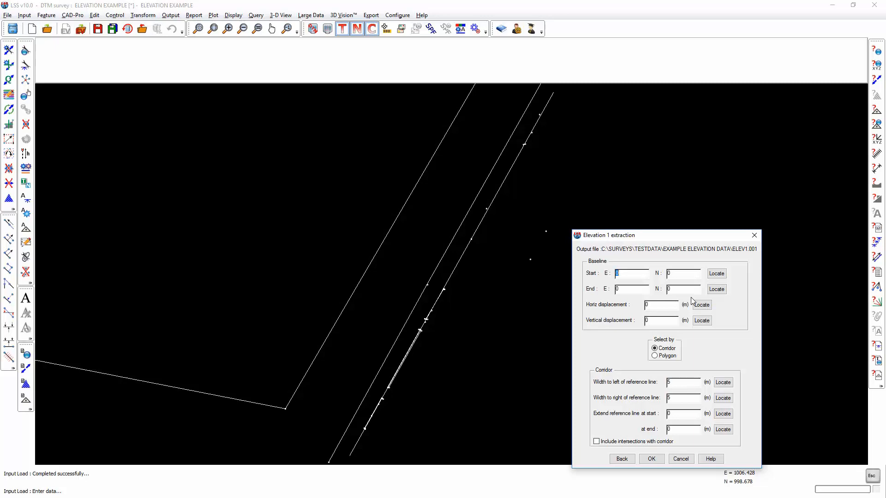
# - Define the Elevation 1 baseline by snapping its start to point 3 (E 1005.262, N 996.152) and its end to point 2 (E 1008.875, N 1002.583)
pyautogui.click(716, 274)
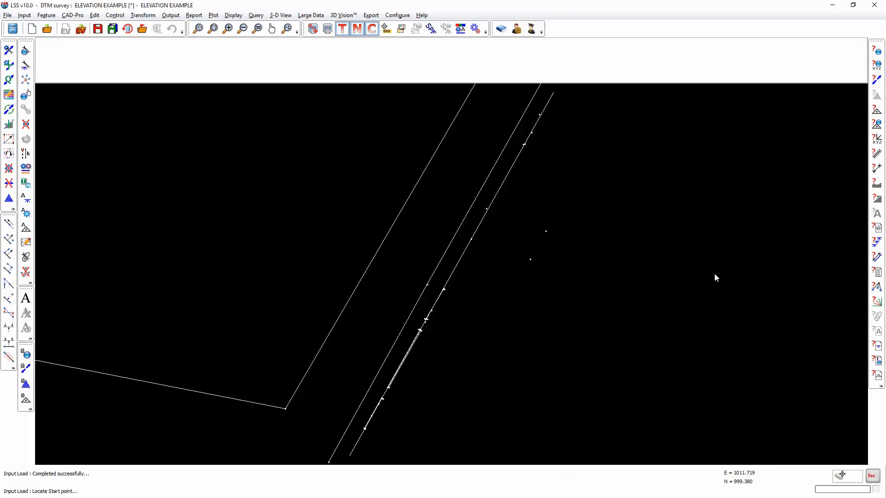
pyautogui.scroll(-4, 532, 301)
pyautogui.moveTo(541, 313); pyautogui.dragTo(432, 278, button='middle')
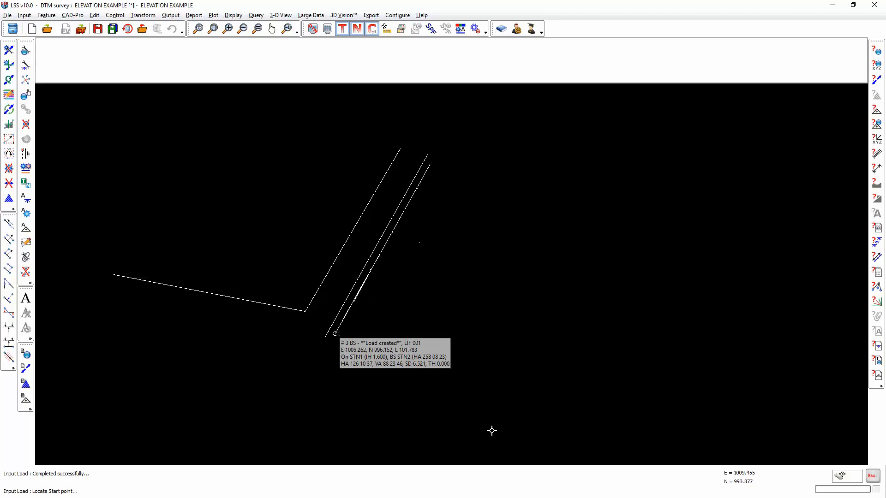
pyautogui.click(839, 476)
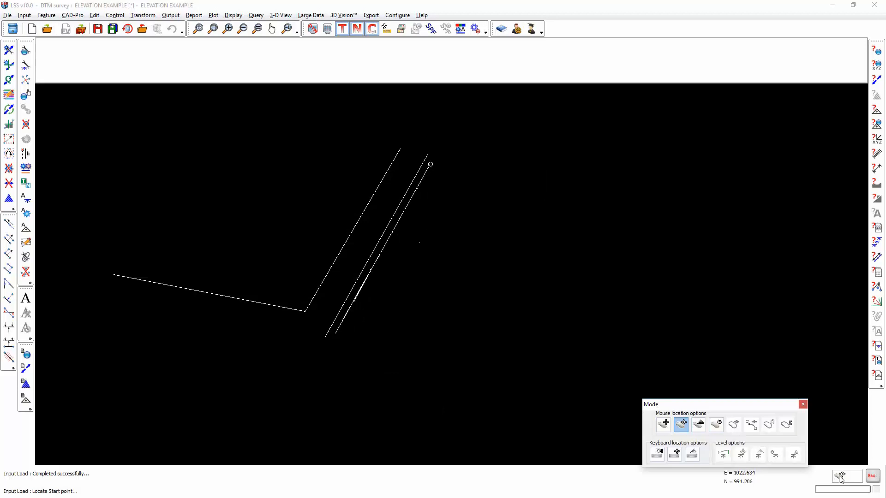
pyautogui.click(665, 425)
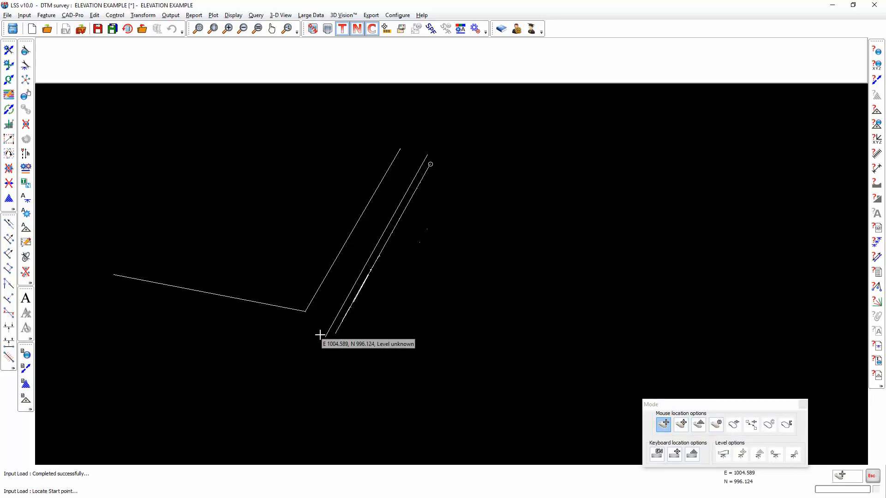
pyautogui.click(681, 424)
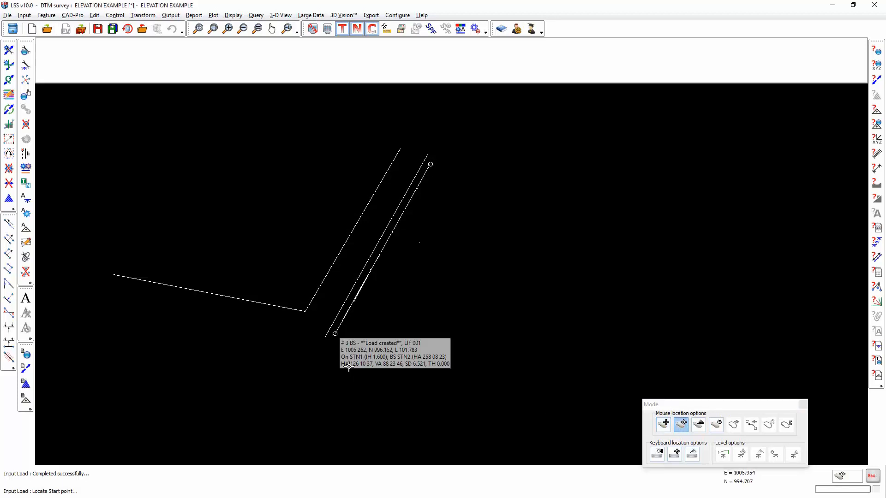
pyautogui.click(336, 336)
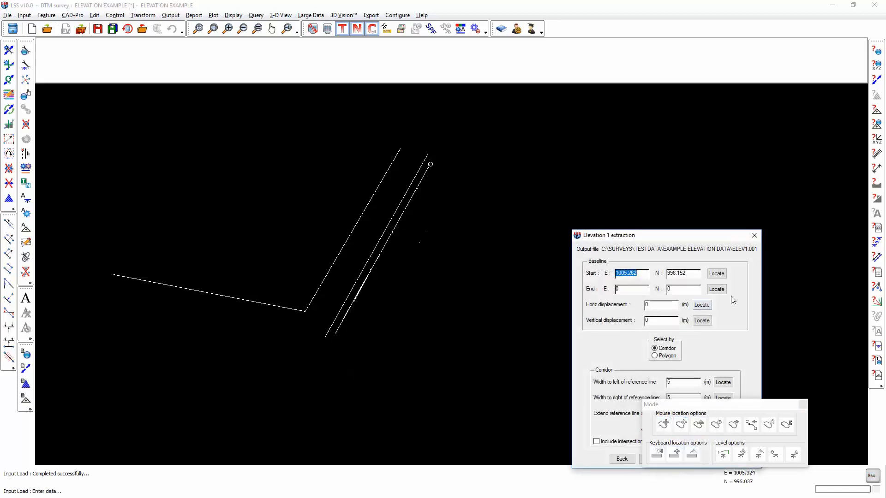
pyautogui.click(716, 289)
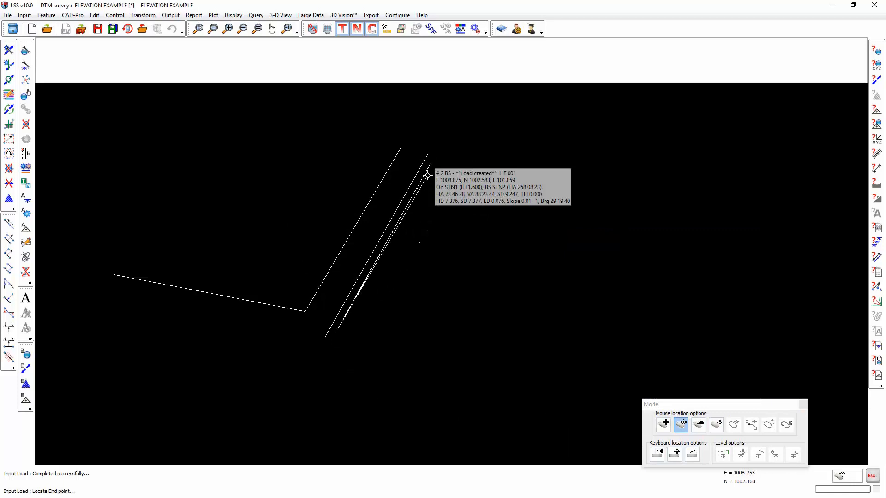
pyautogui.click(431, 164)
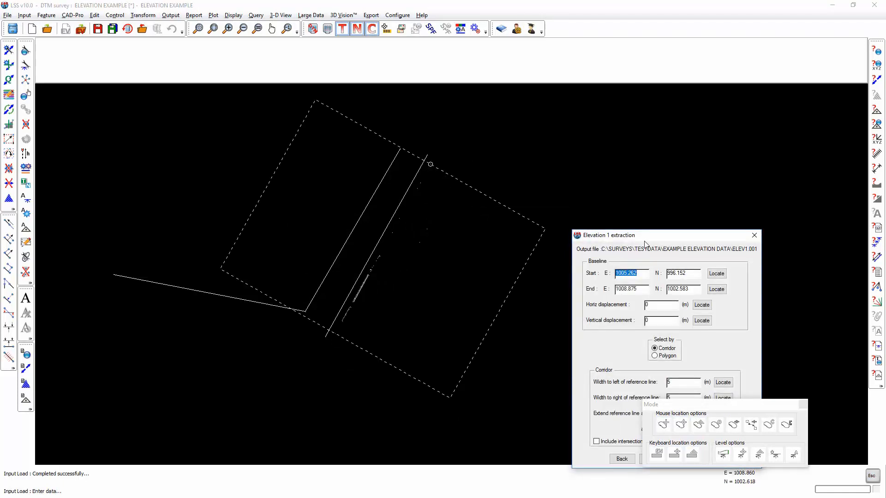
# - Set the corridor width to the left of the reference line to 3 m
pyautogui.doubleClick(682, 275)
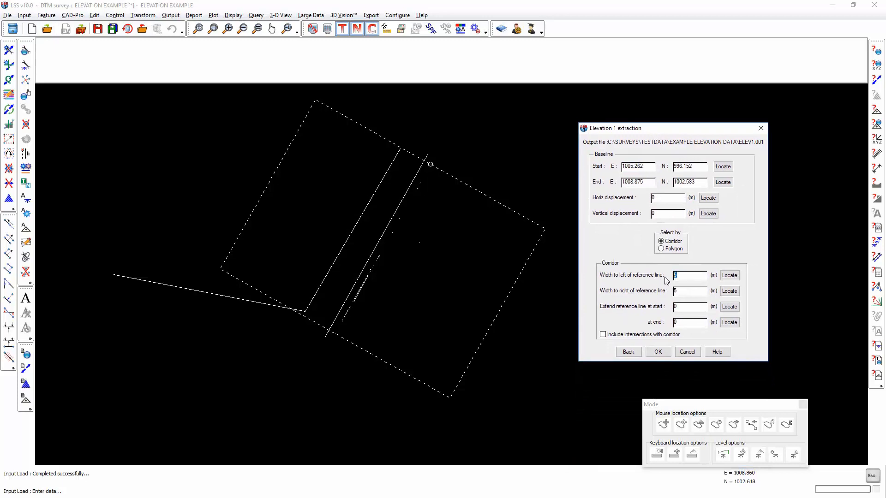
pyautogui.write('3')
pyautogui.press('BackSpace')
pyautogui.write('3')
# - Locate the corridor widths on the plan, about 1.54 m to the right and about 2.28 m to the left of the reference line
pyautogui.click(728, 291)
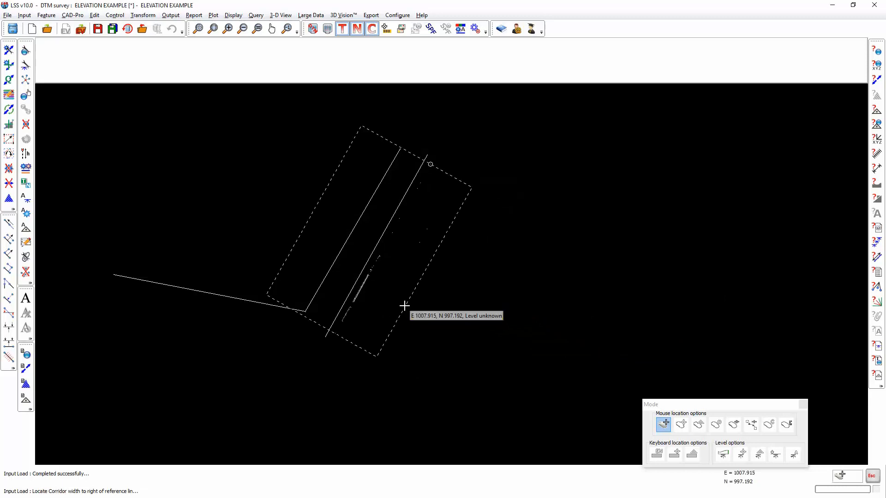
pyautogui.click(399, 301)
pyautogui.click(730, 276)
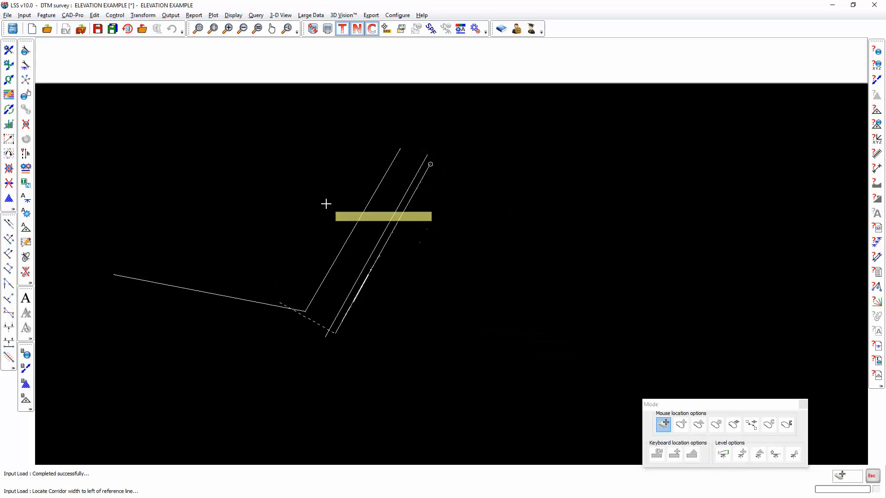
pyautogui.click(335, 210)
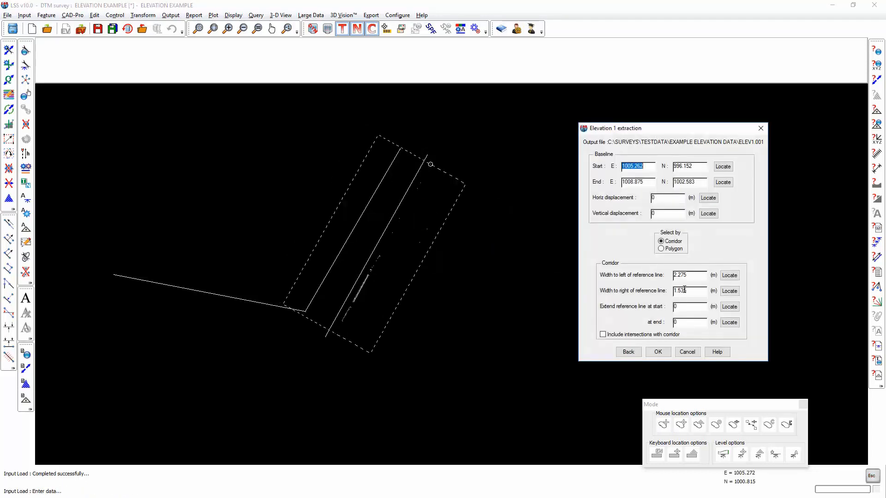
# - Extend the reference line about 0.69 m at its start by locating the extension on the plan
pyautogui.click(729, 307)
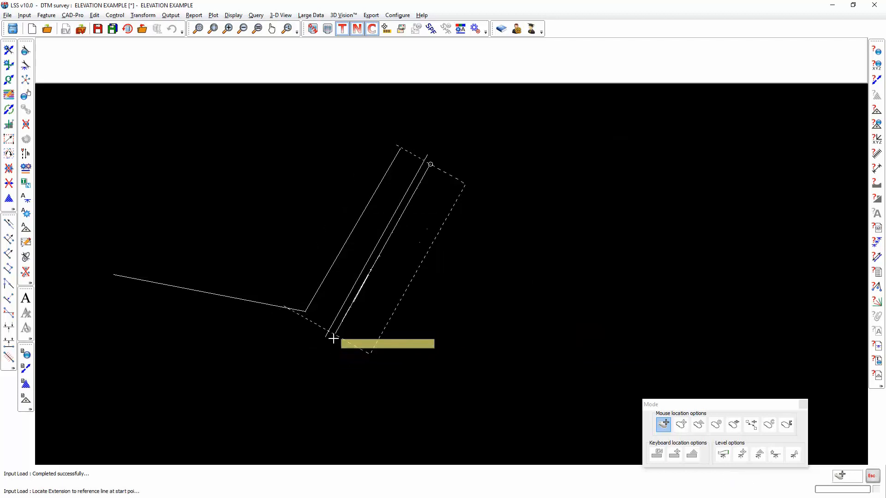
pyautogui.click(325, 352)
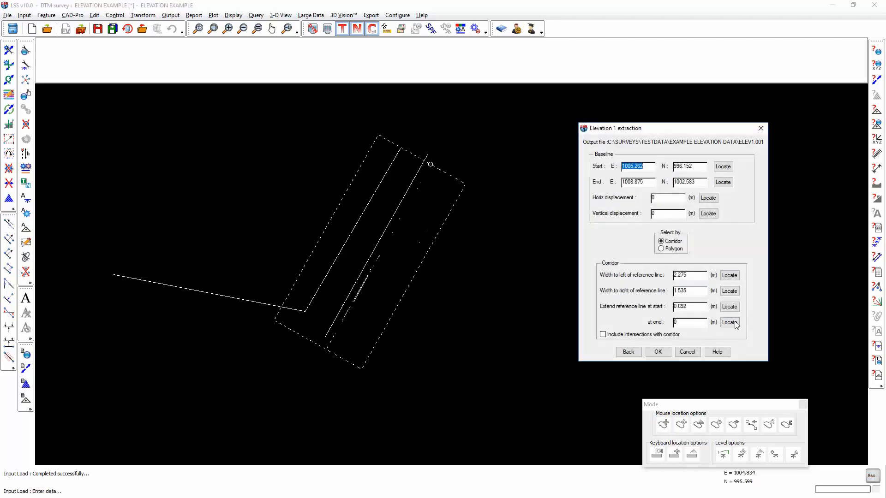
# - Extend the reference line about 0.56 m at its end by locating the extension on the plan, and accept the Elevation 1 extraction
pyautogui.click(727, 319)
pyautogui.click(439, 152)
pyautogui.click(658, 351)
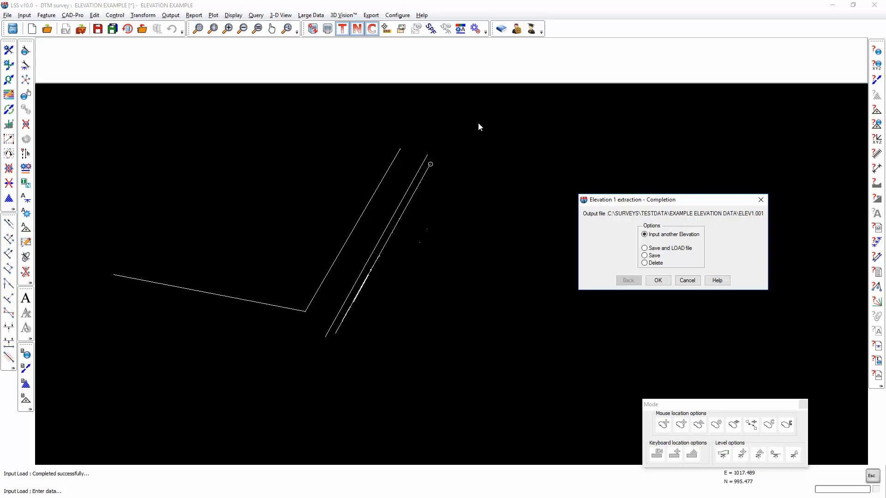
# - Finish the extraction with the Save and LOAD file option, proceeding into the ELEV1 survey for loading
pyautogui.click(645, 248)
pyautogui.click(658, 281)
pyautogui.click(662, 264)
pyautogui.click(658, 333)
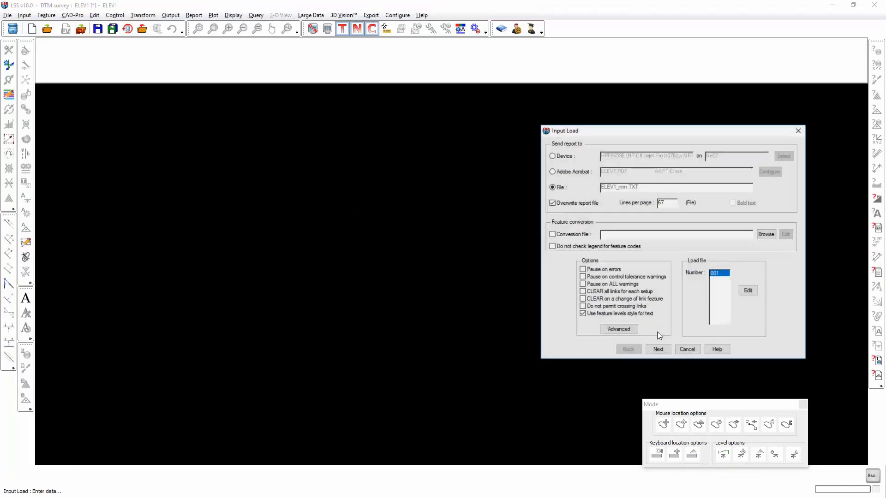
# - Start loading file 001 with the default load options and choose no more feature code conversion requests
pyautogui.click(657, 348)
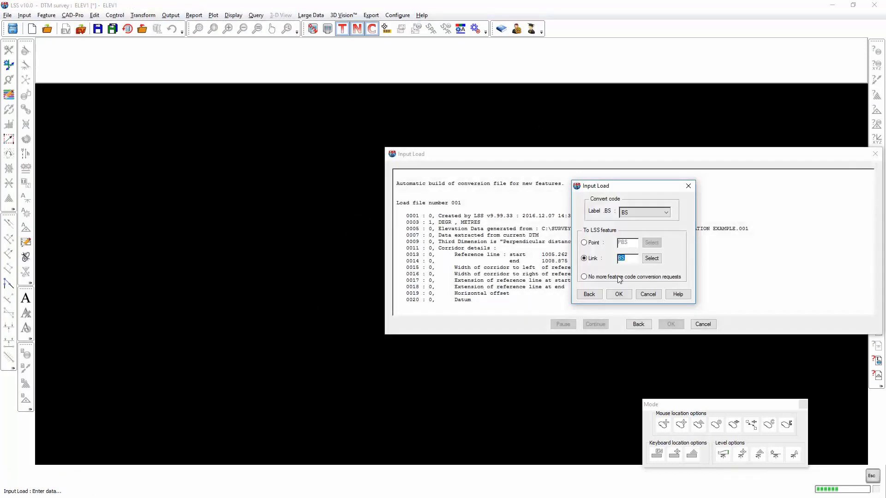
pyautogui.click(604, 278)
pyautogui.click(618, 295)
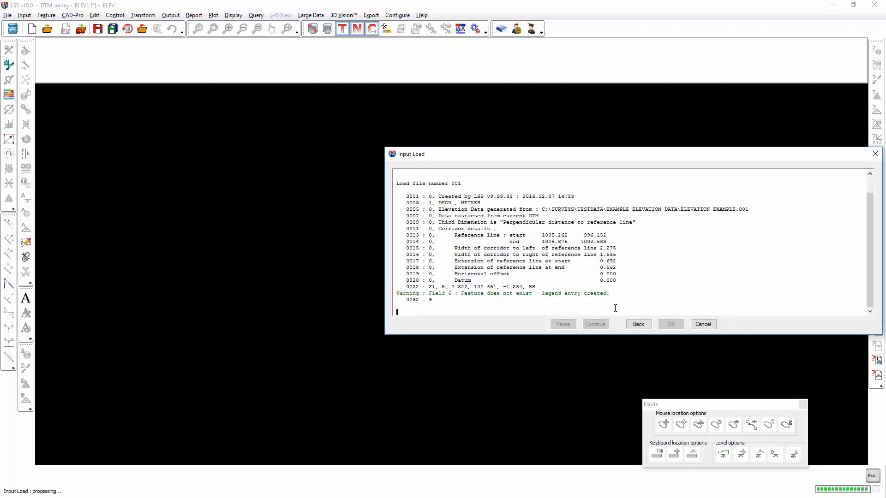
# - Update the DTM with the verified load file, then dismiss the load report and the Mode toolbar
pyautogui.click(595, 325)
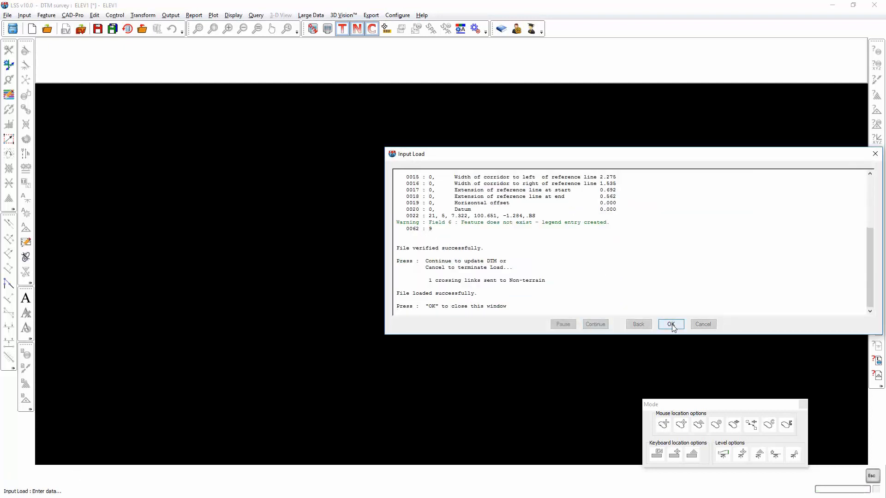
pyautogui.click(671, 325)
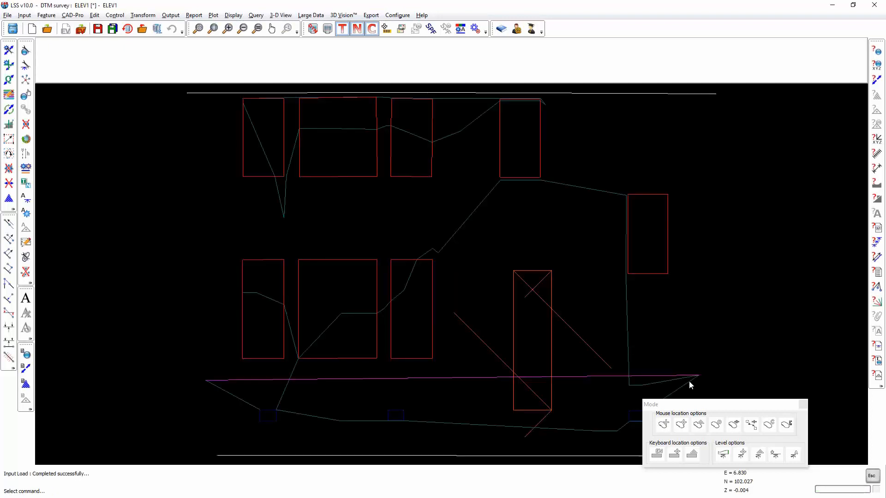
pyautogui.click(802, 404)
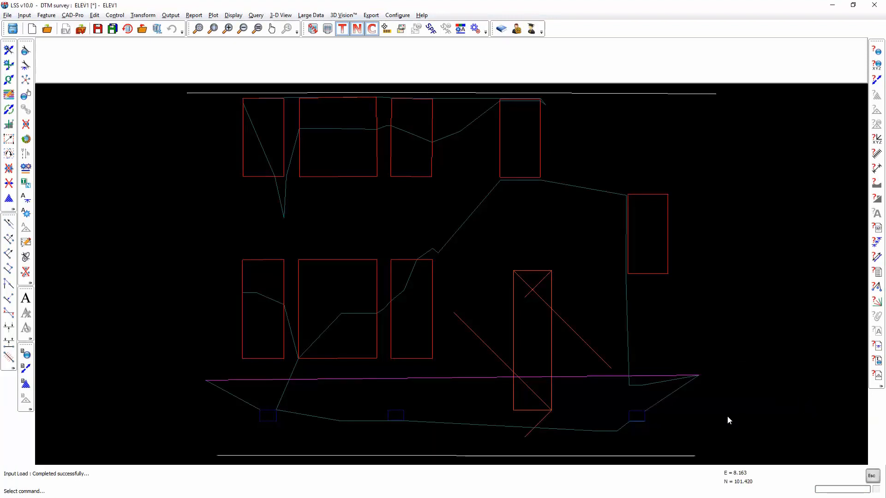